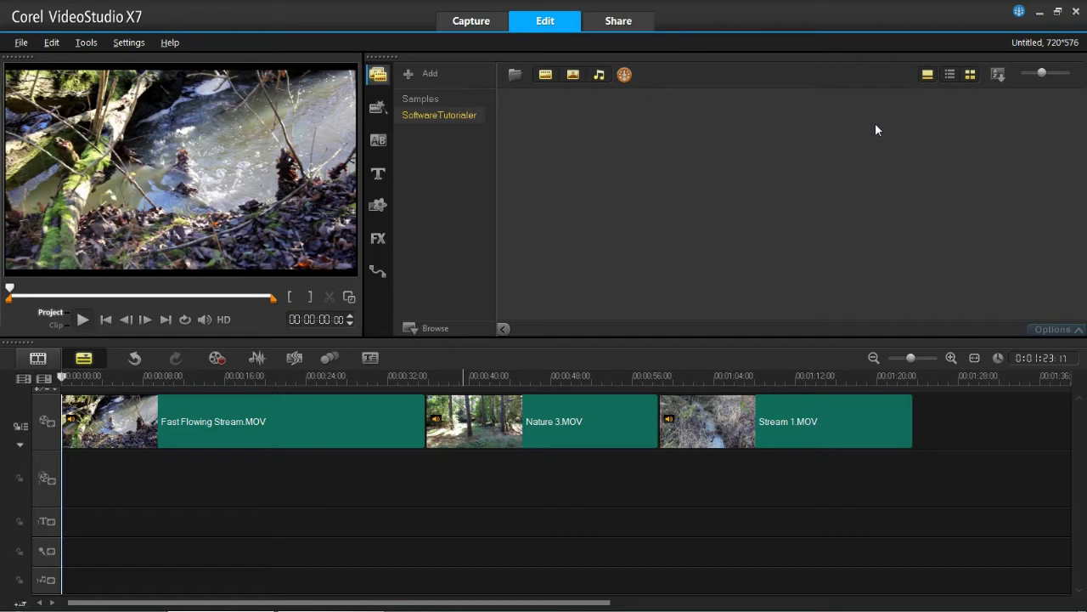
Step: Review the Nature 3 and Fast Flowing Stream clips by selecting them on the timeline
click(377, 403)
click(470, 411)
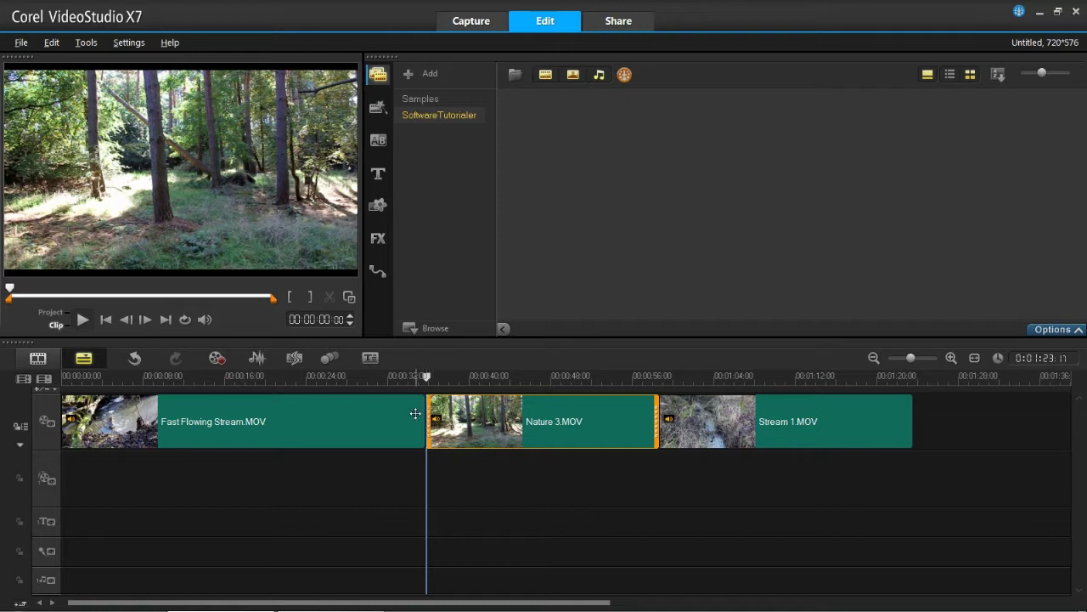
click(388, 408)
click(456, 411)
Step: Switch the transition library from My Favorites to the All category
click(384, 143)
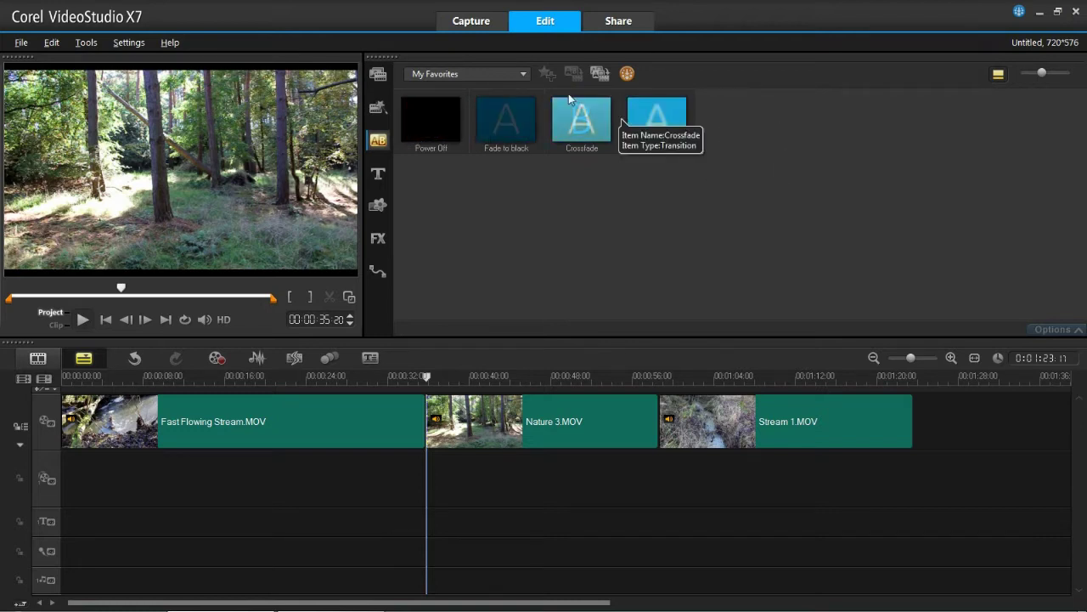
click(522, 75)
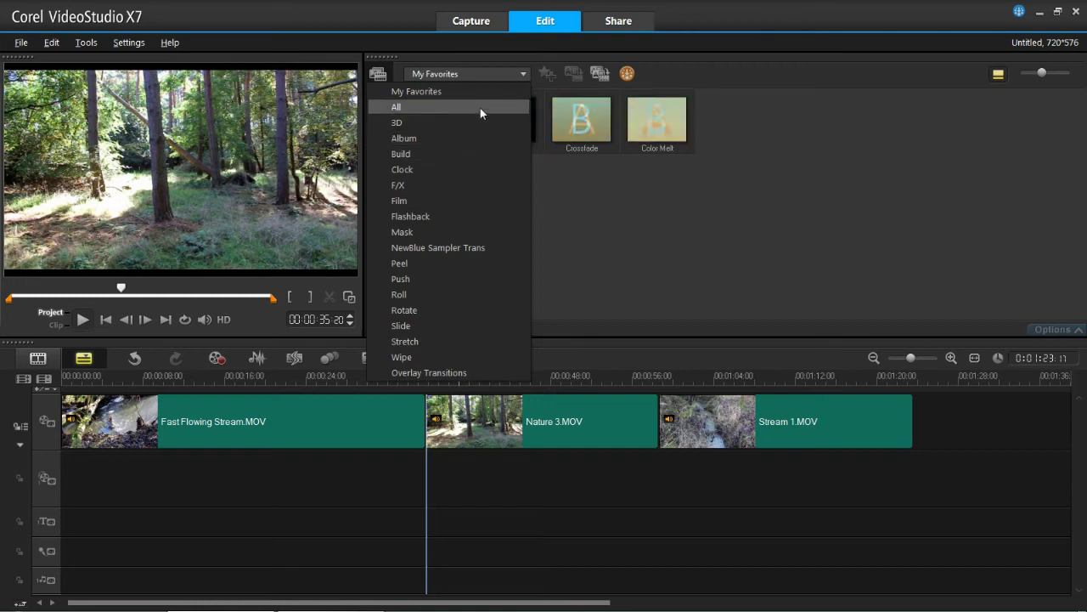
click(480, 108)
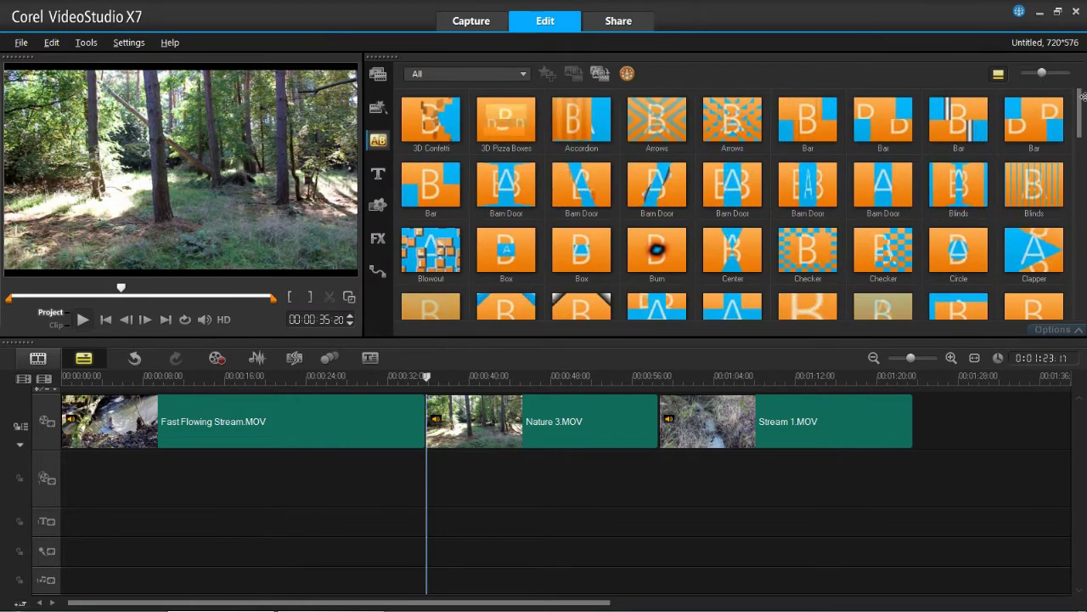
Step: Shrink the transition thumbnails and scroll through the whole All collection
scroll(1068, 163, down, 5)
scroll(1069, 163, down, 10)
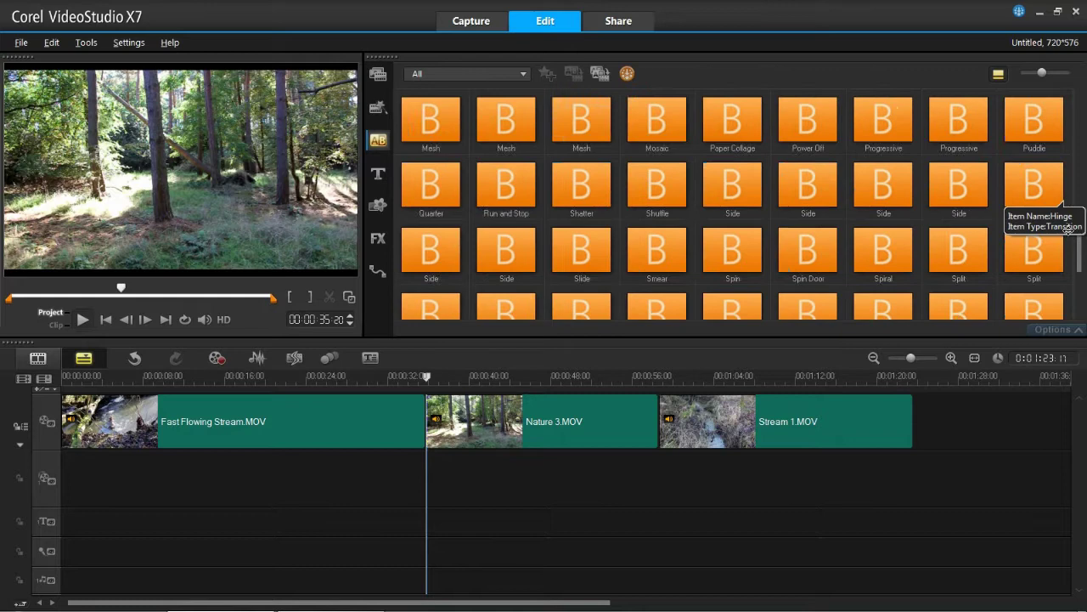
drag(1041, 73, 1021, 73)
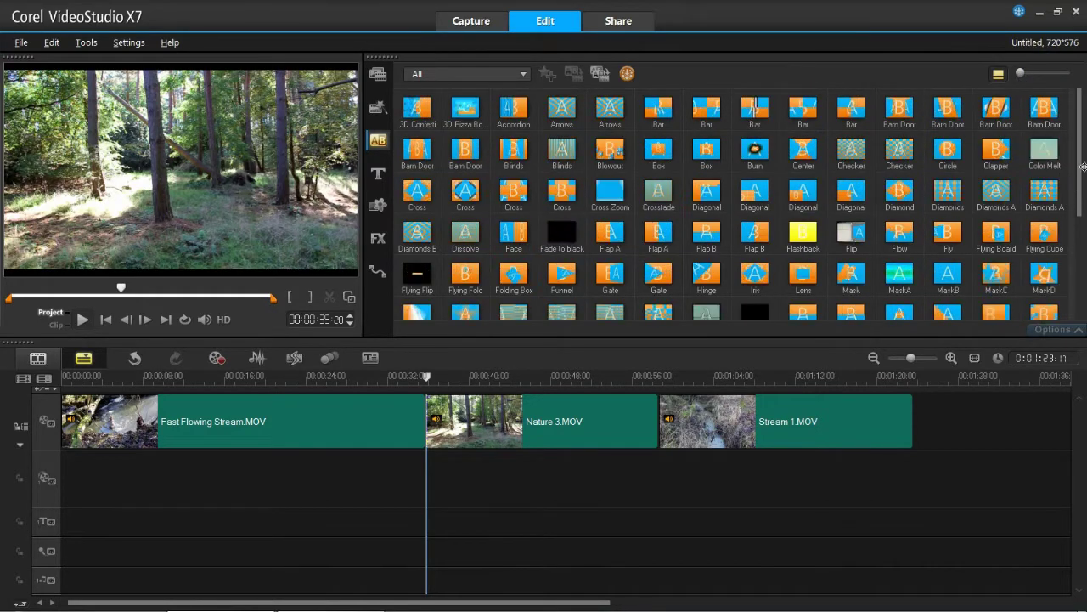
drag(1077, 164, 1069, 277)
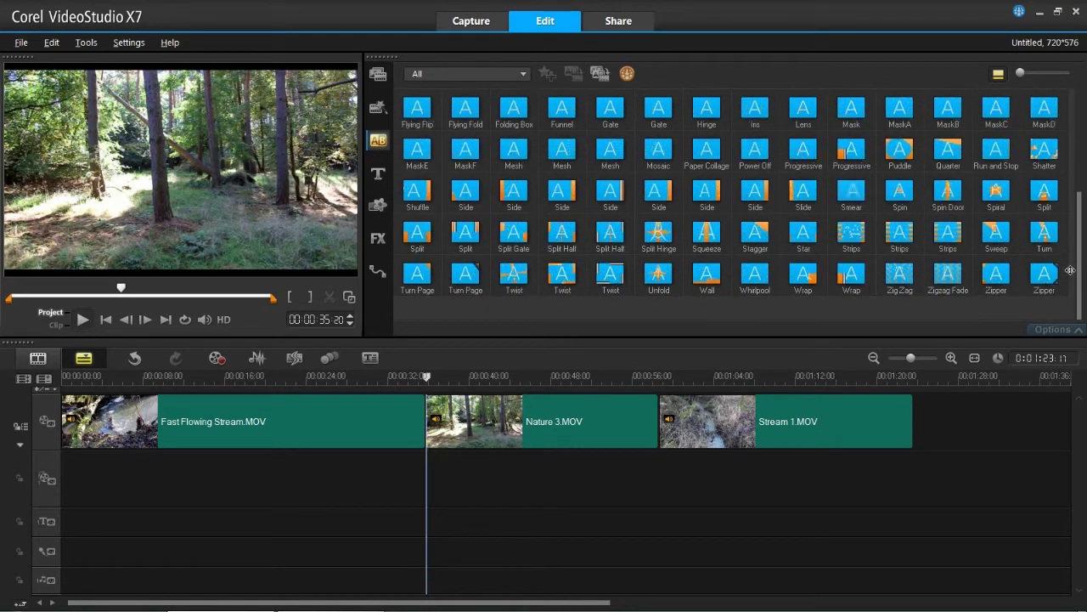
drag(1069, 278, 1067, 128)
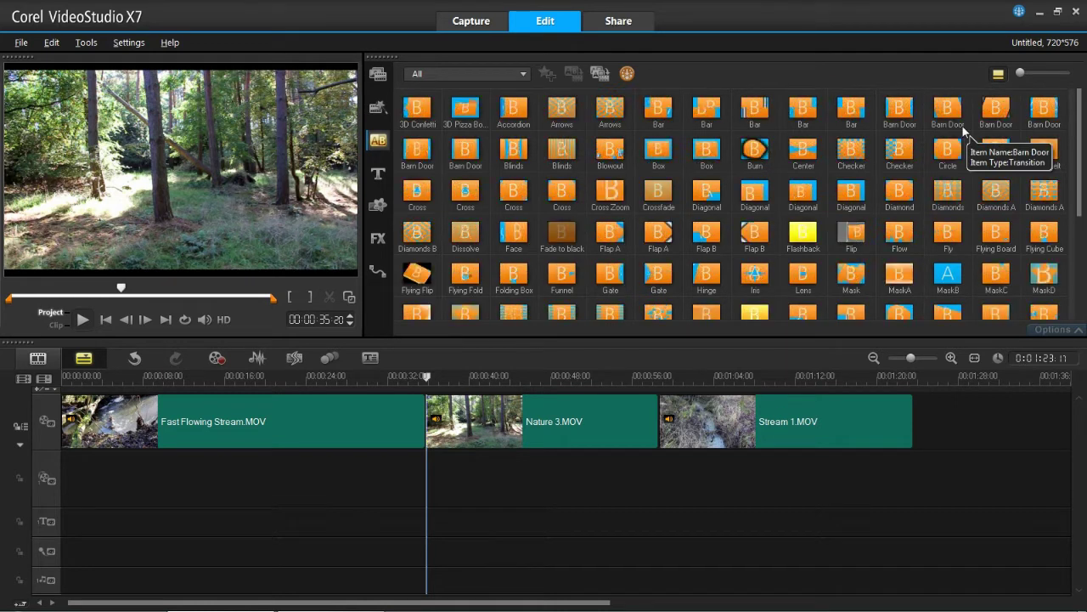
Step: Place Cross Zoom between Fast Flowing Stream and Nature 3 and play back the join
click(613, 188)
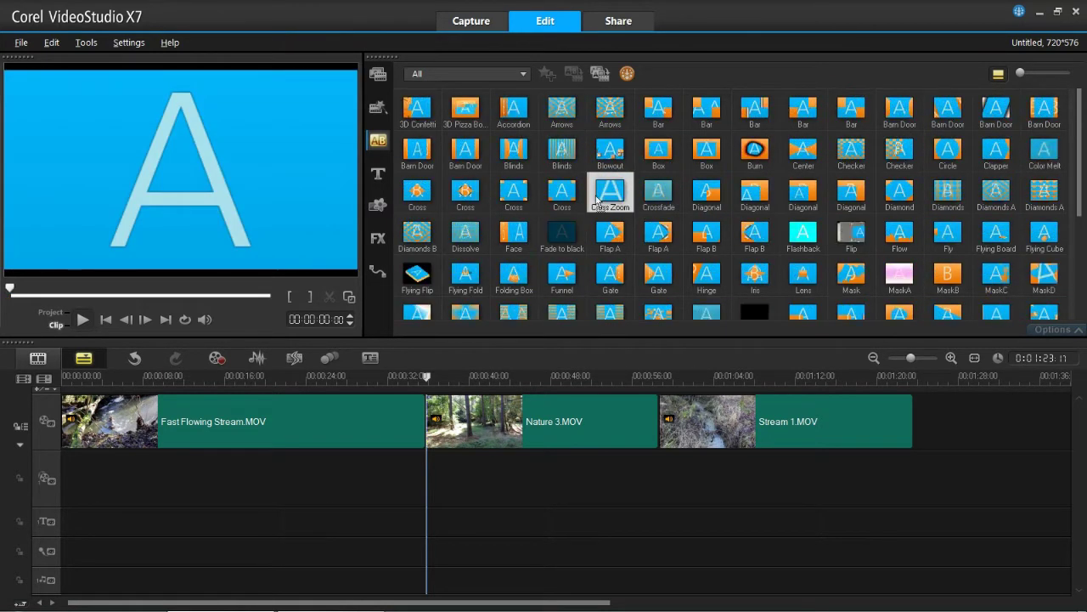
drag(513, 293, 429, 414)
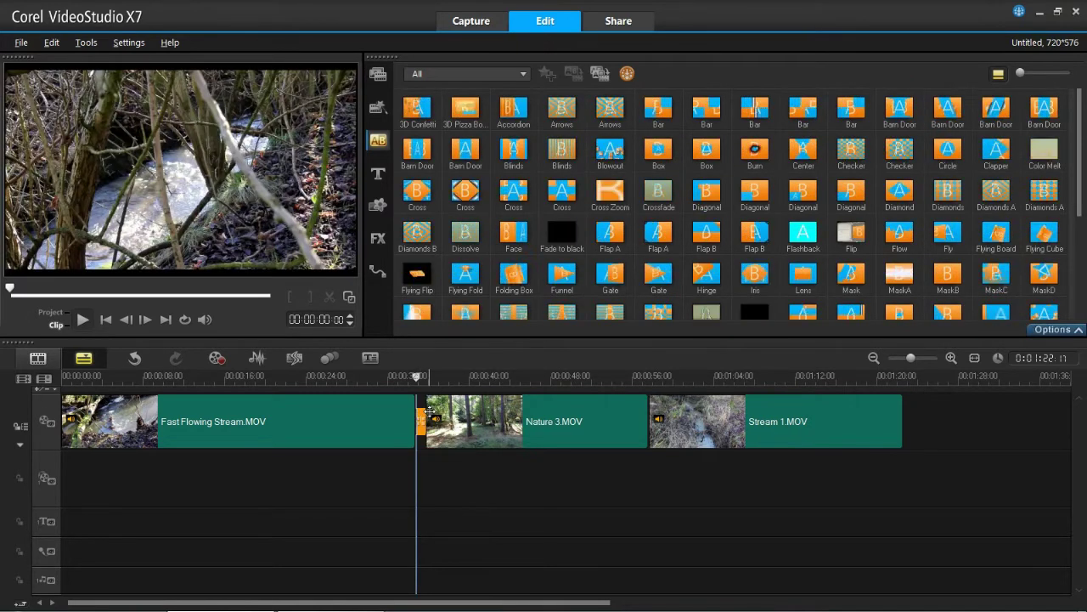
click(408, 376)
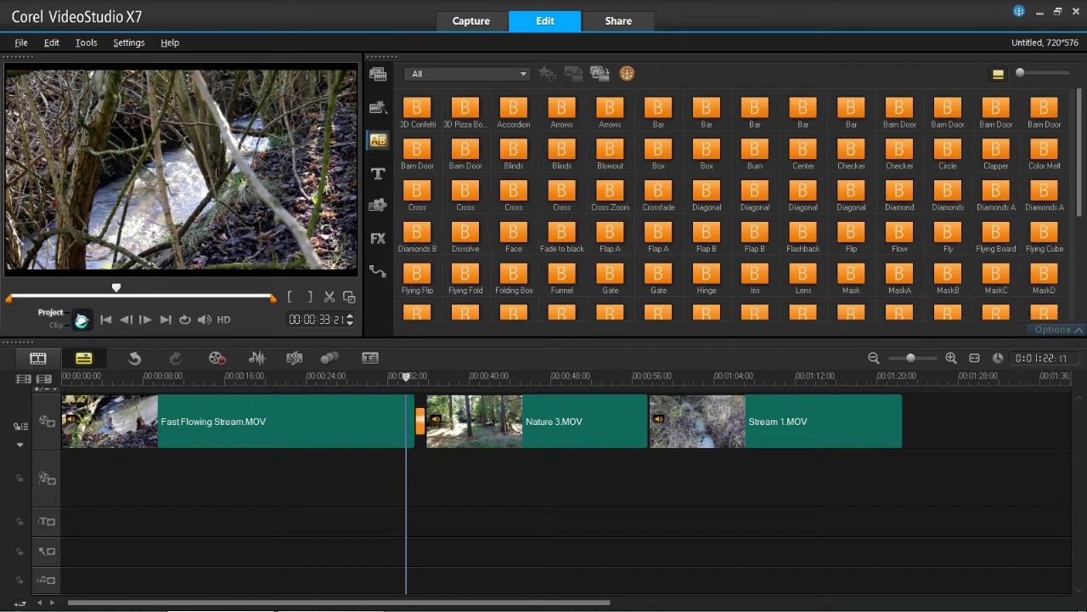
click(83, 321)
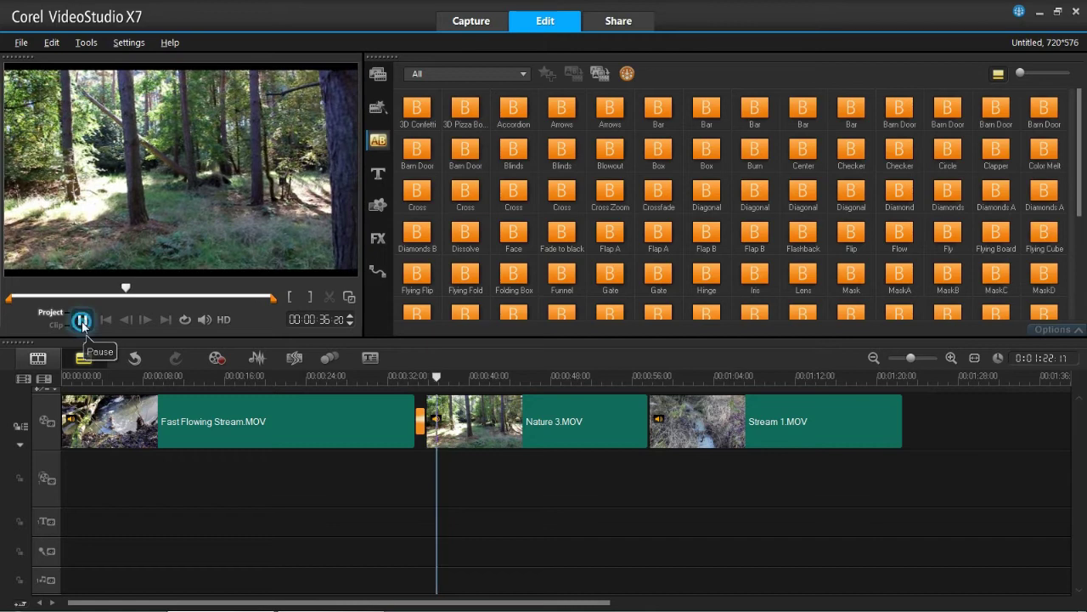
click(94, 324)
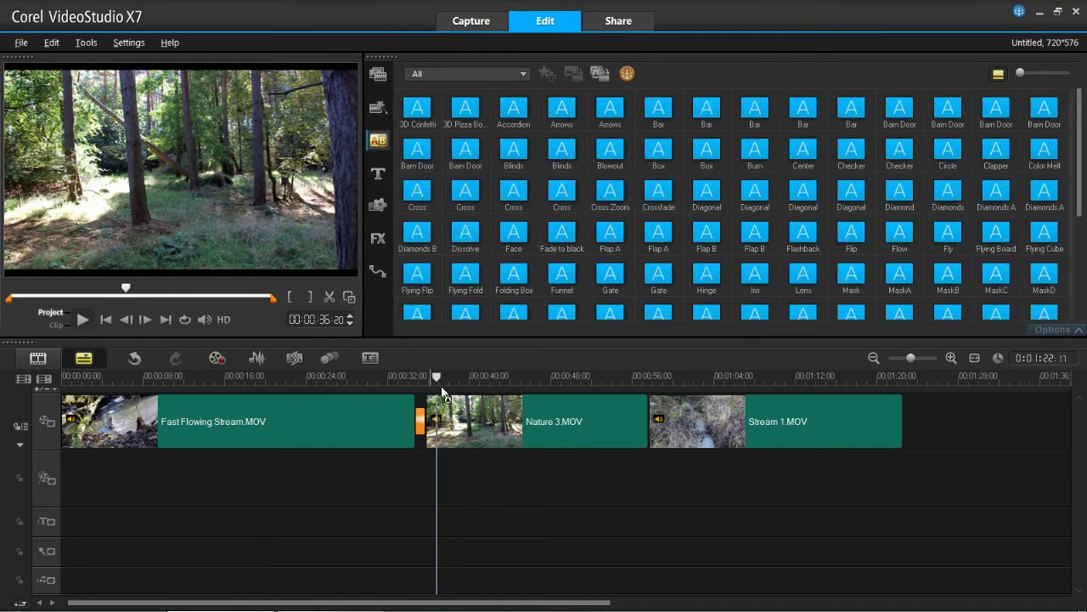
Step: Zoom the timeline in and show the Cross Zoom-Stretch transition's 0:00:01:00 settings
click(951, 358)
click(951, 358)
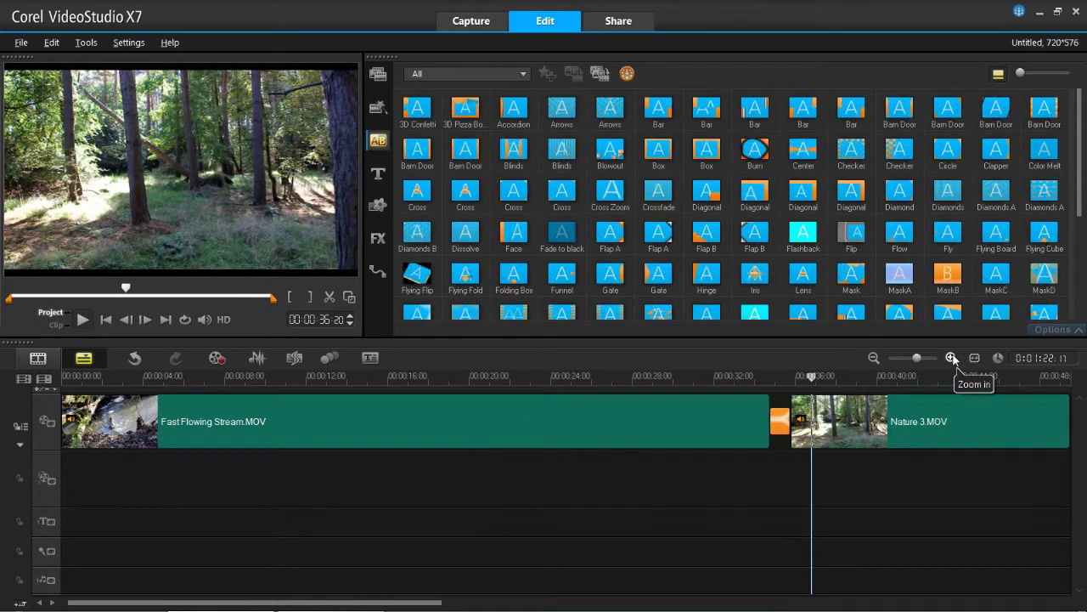
click(951, 358)
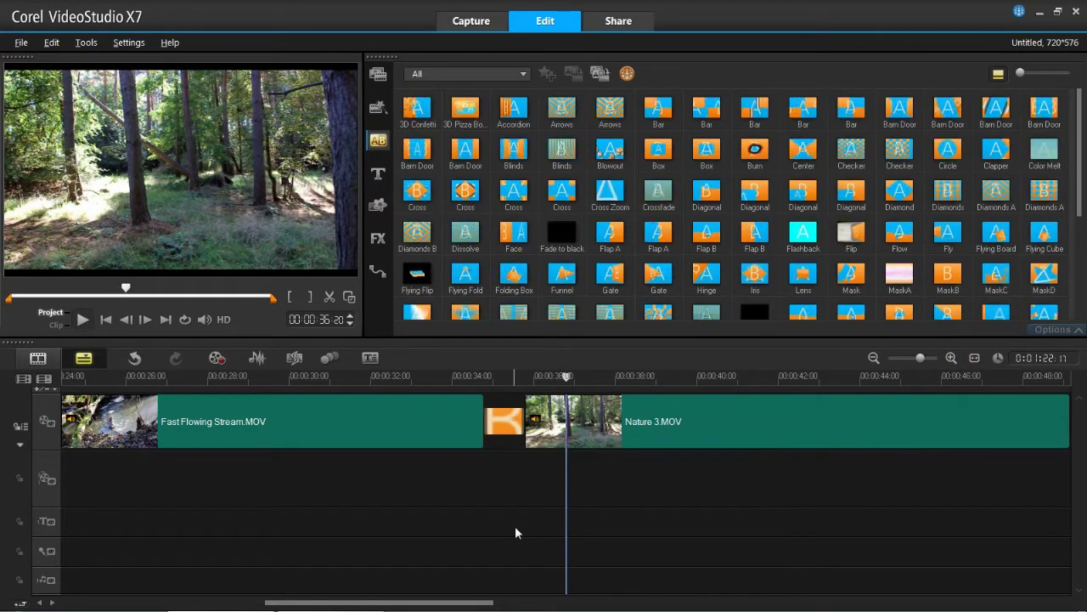
click(513, 418)
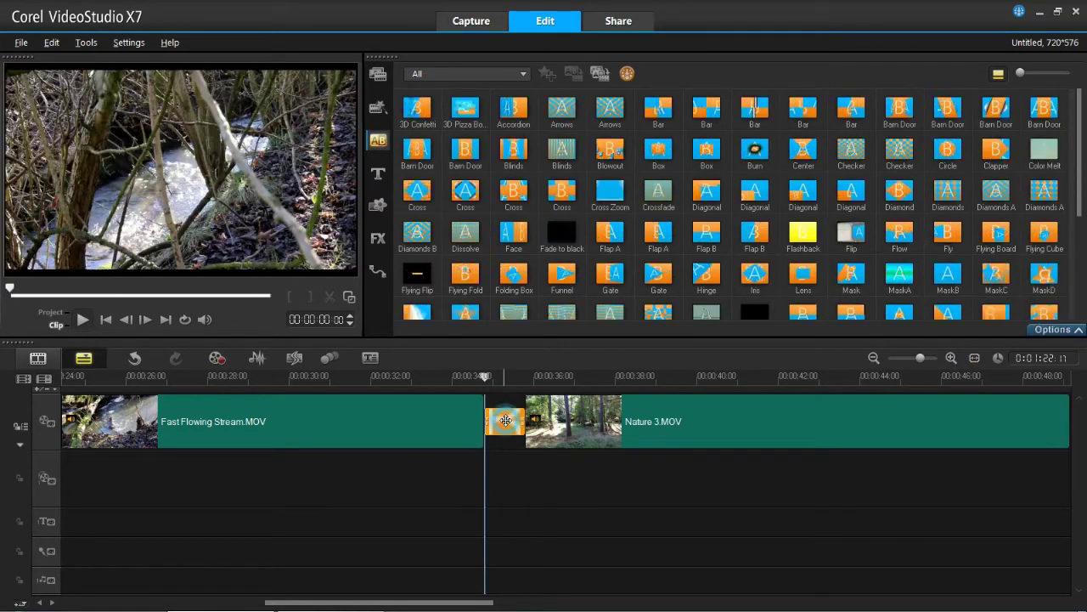
click(1064, 328)
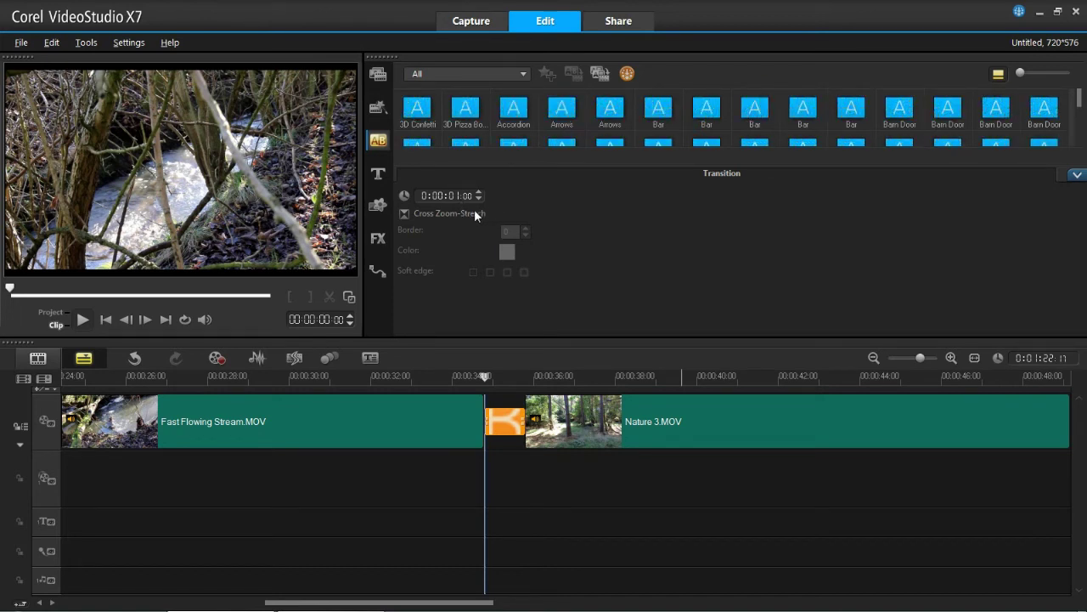
Step: Set the Cross Zoom-Stretch transition's duration to 0:00:02:00
click(454, 195)
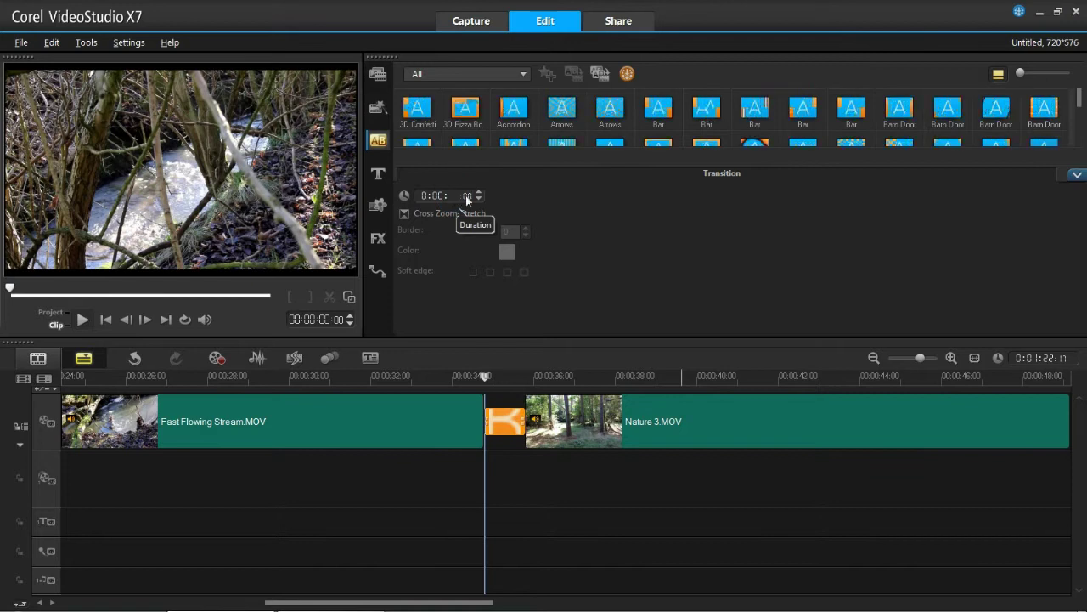
click(478, 192)
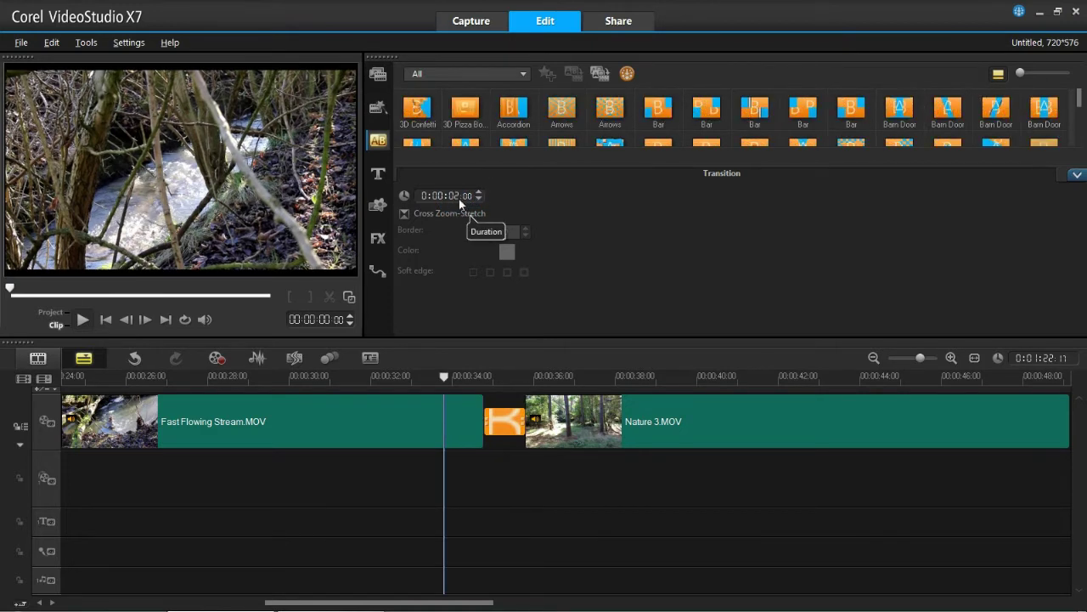
click(423, 376)
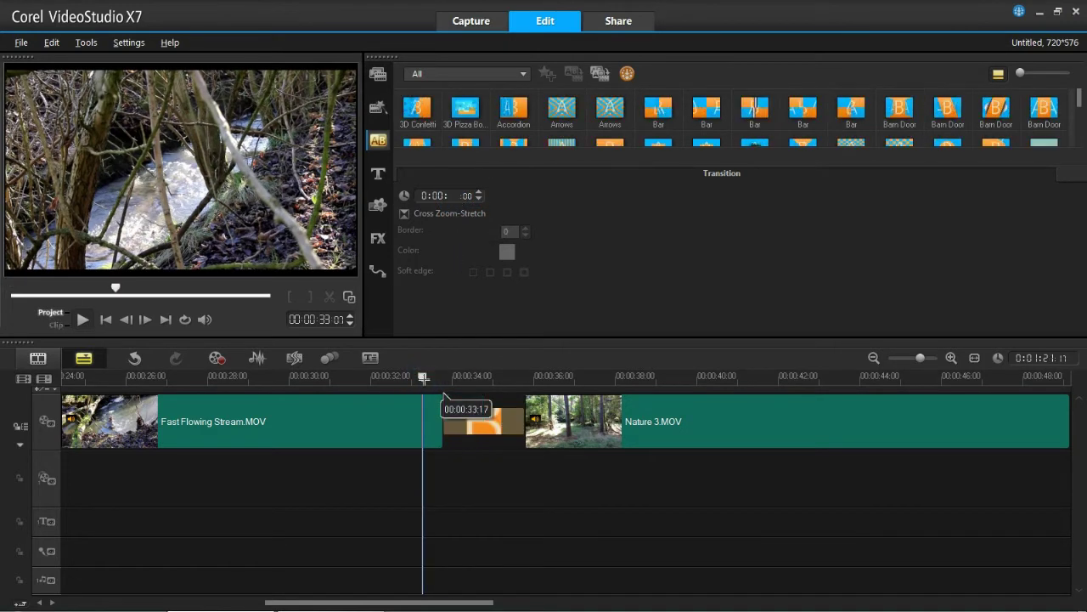
Step: Replace it with a Mesh transition from the full library and select it
click(486, 424)
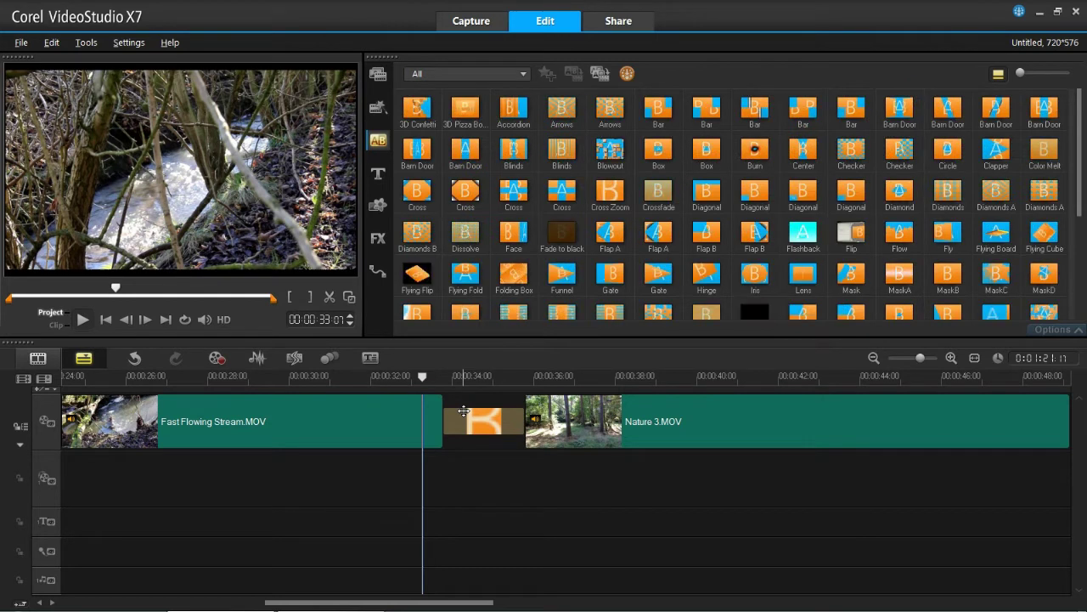
click(504, 415)
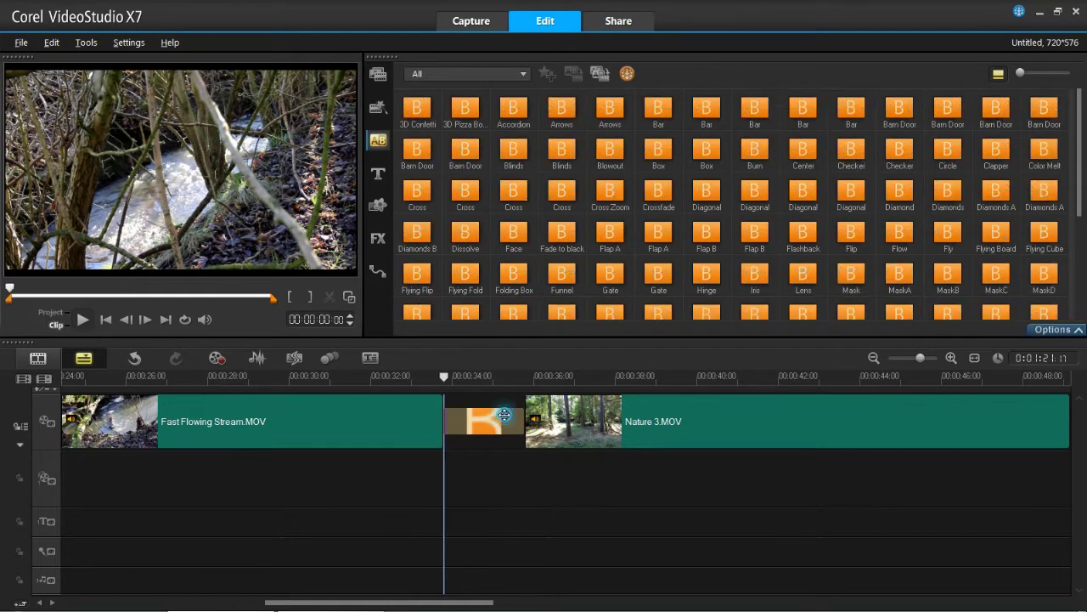
click(1051, 329)
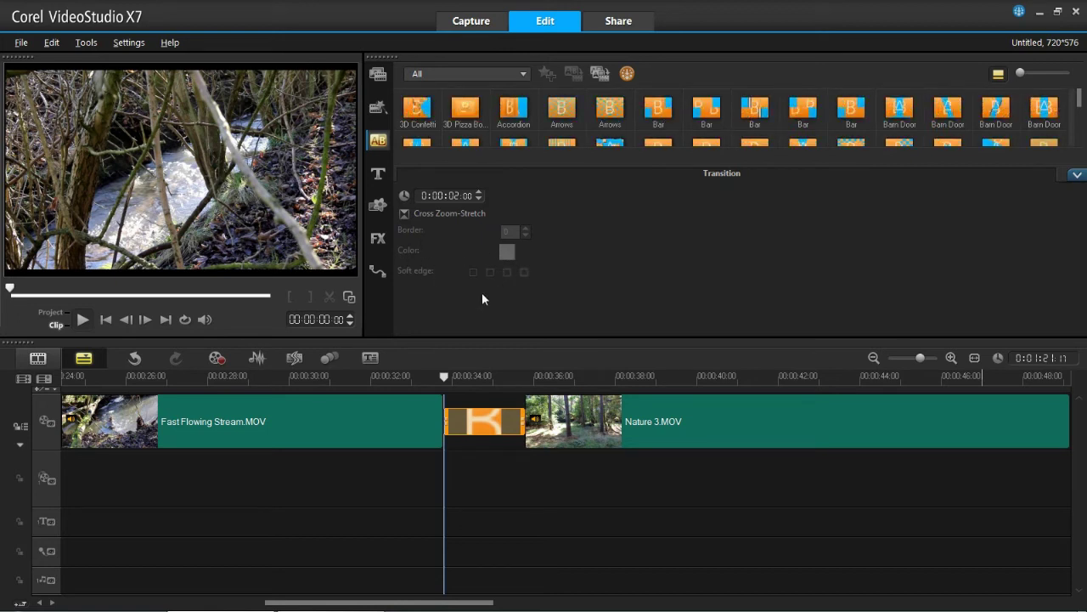
Step: Preview the new Mesh transition between Fast Flowing Stream and Nature 3, then select it
click(83, 320)
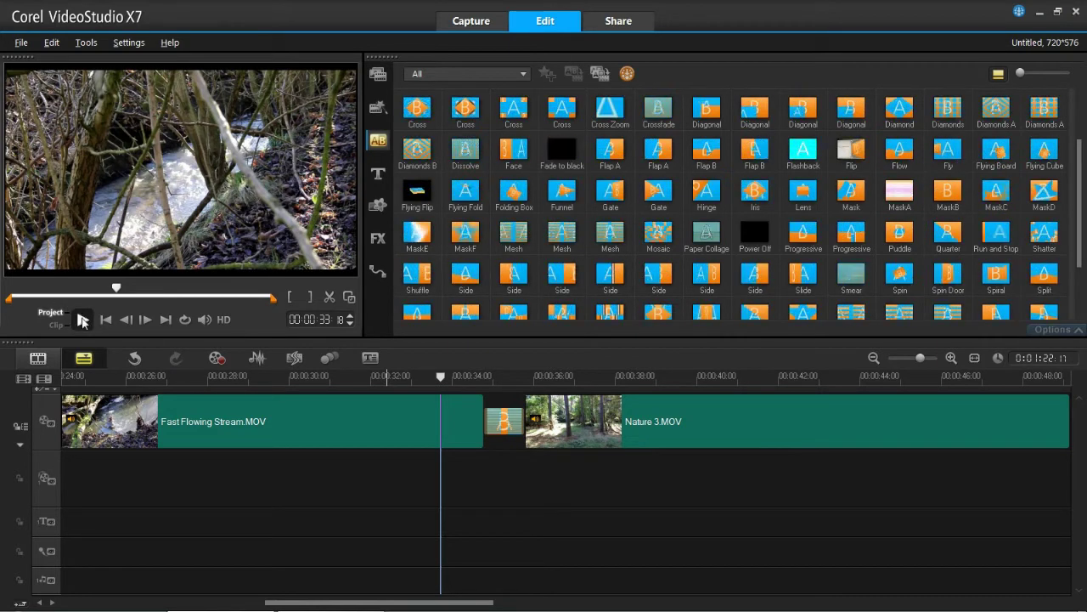
click(83, 319)
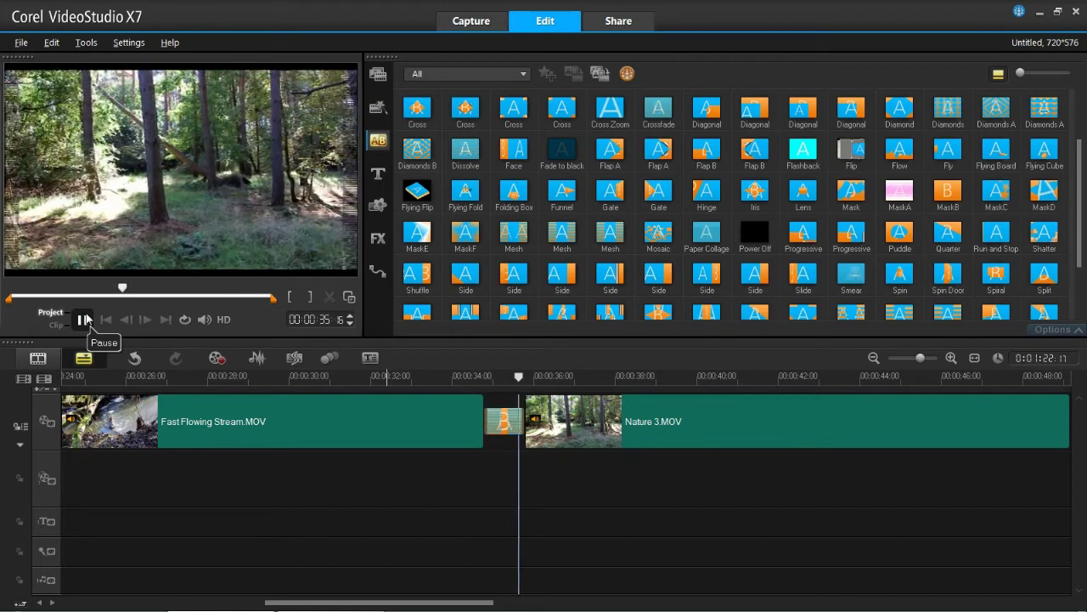
click(92, 318)
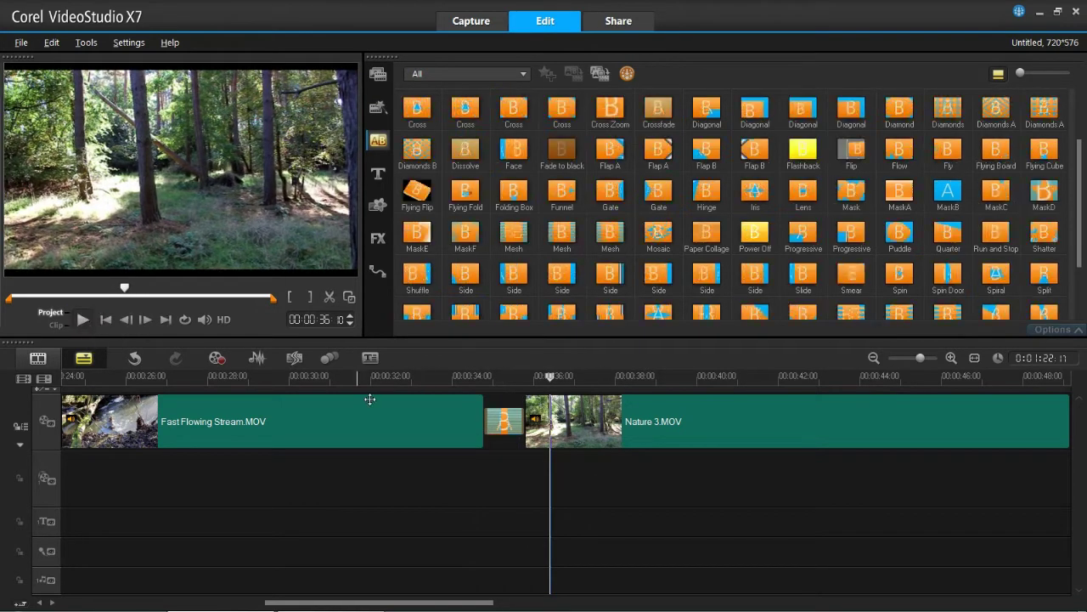
click(513, 416)
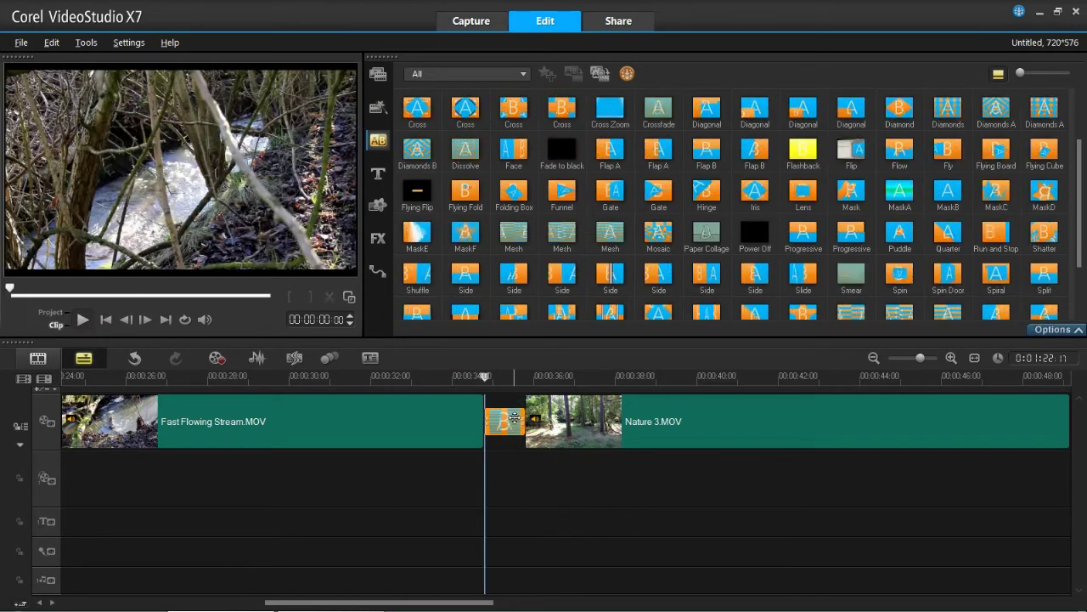
Step: Set the Mesh-Wipe direction to Close - horizontal split and preview the result
click(1066, 333)
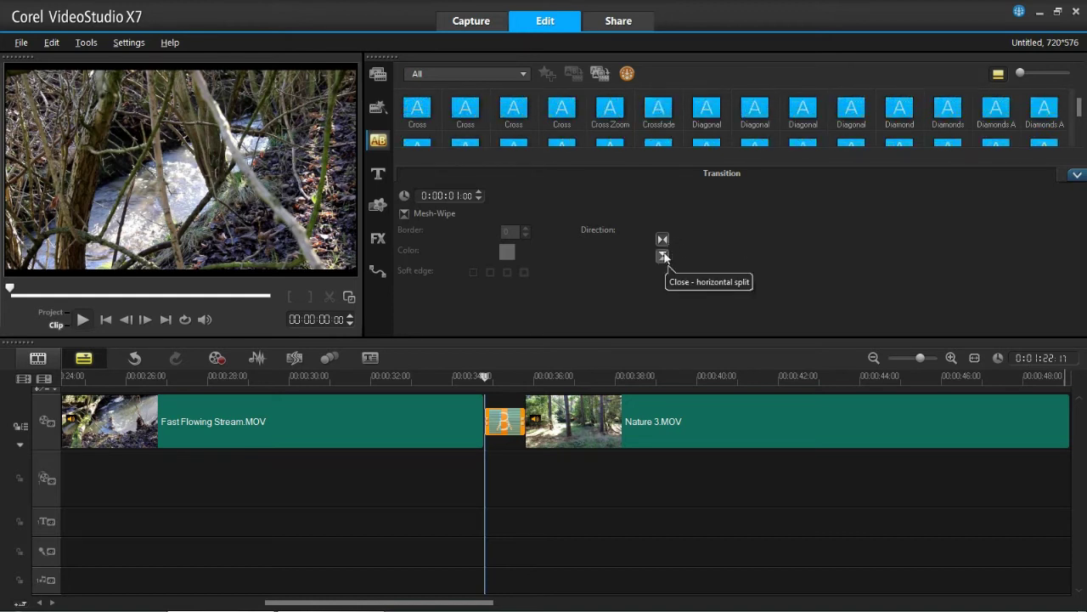
click(664, 256)
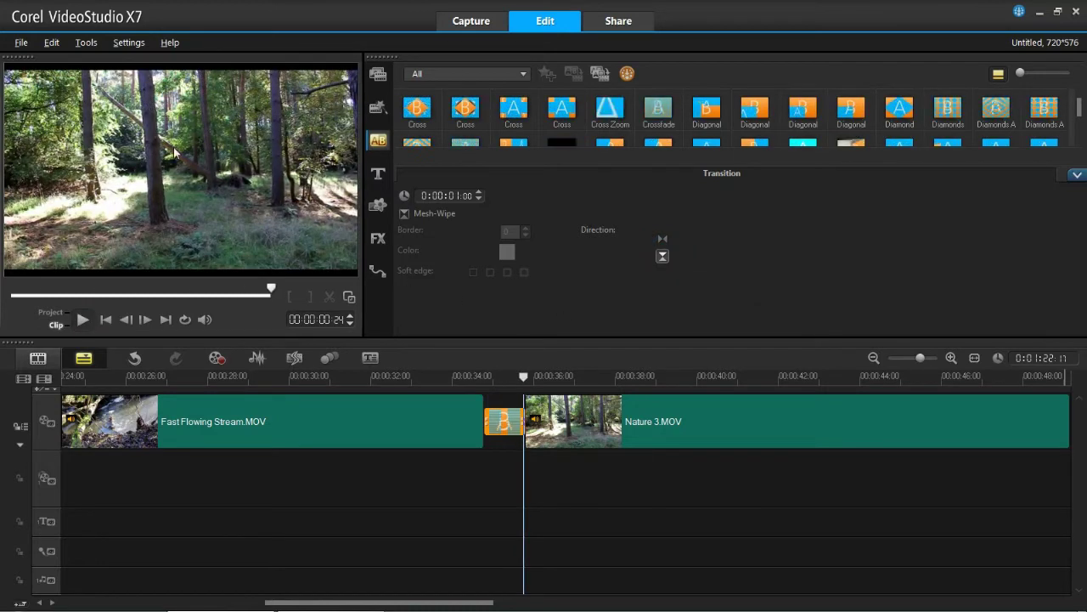
click(82, 319)
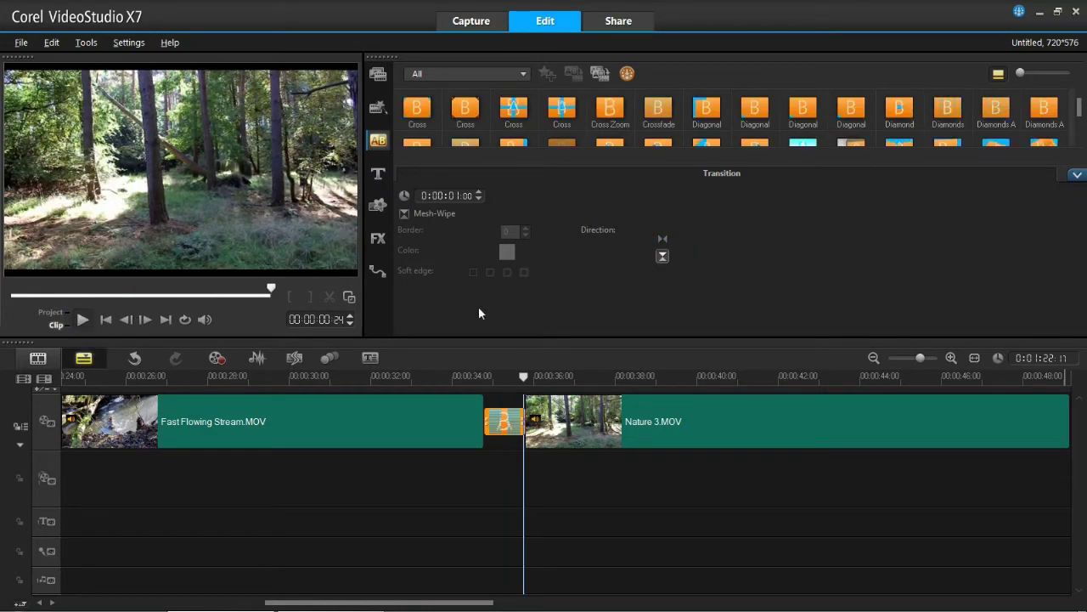
click(664, 239)
Step: Collapse and then reopen the Mesh-Wipe transition's settings panel
click(1075, 175)
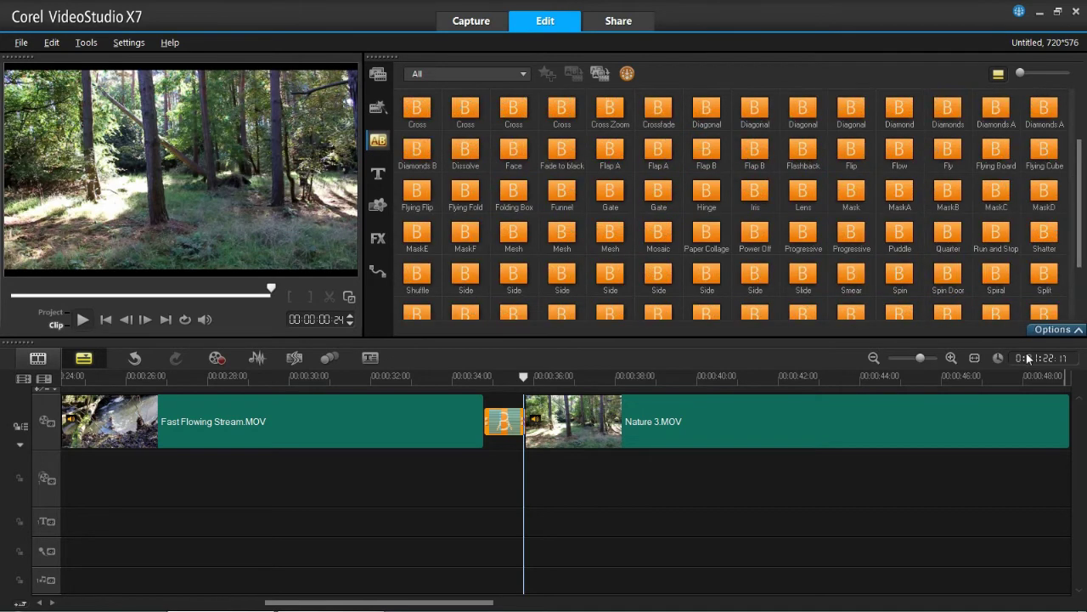
click(1053, 329)
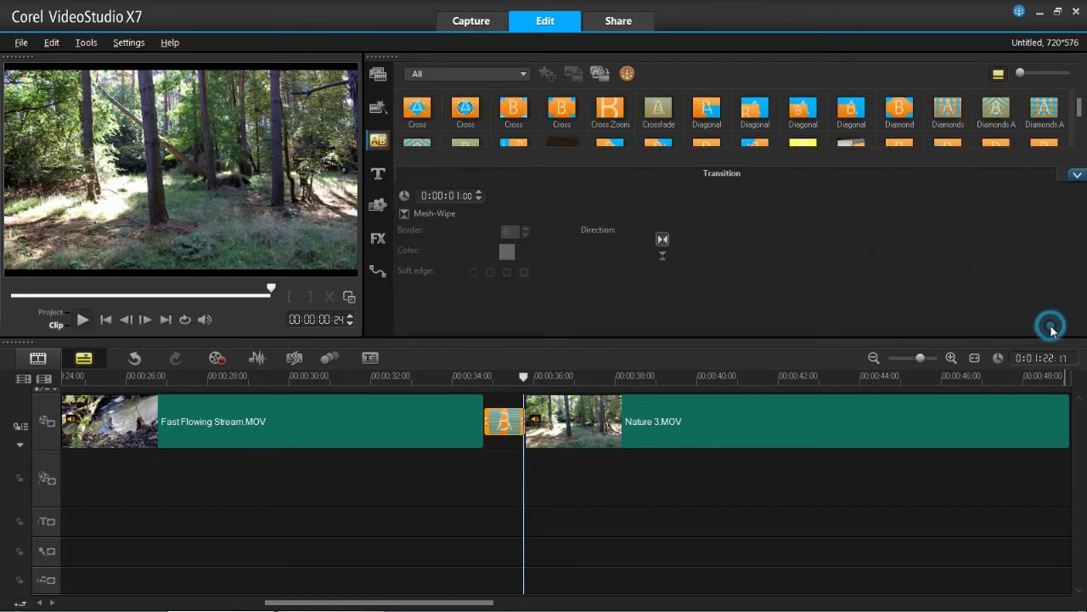